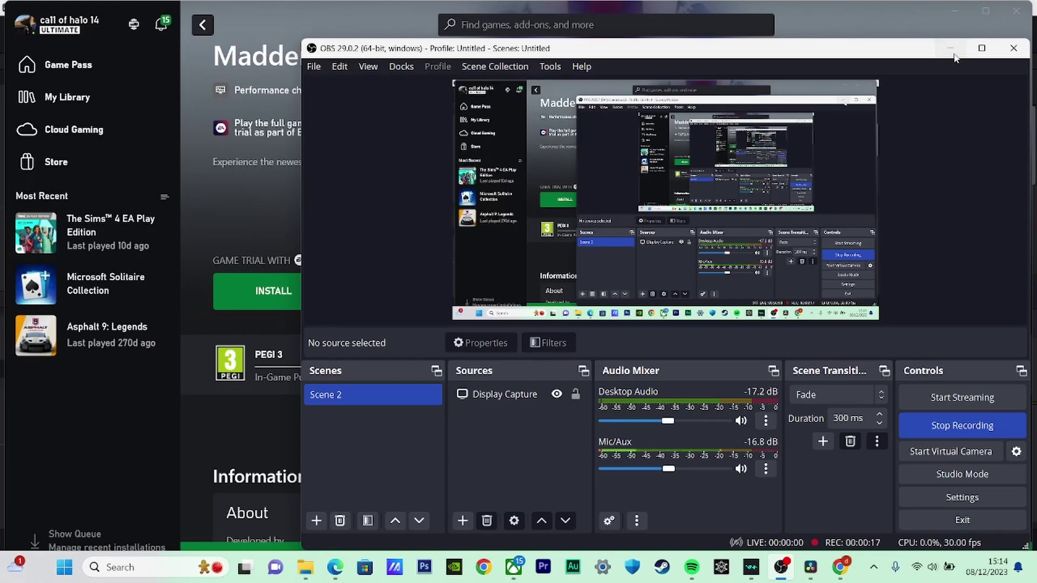
pyautogui.click(953, 52)
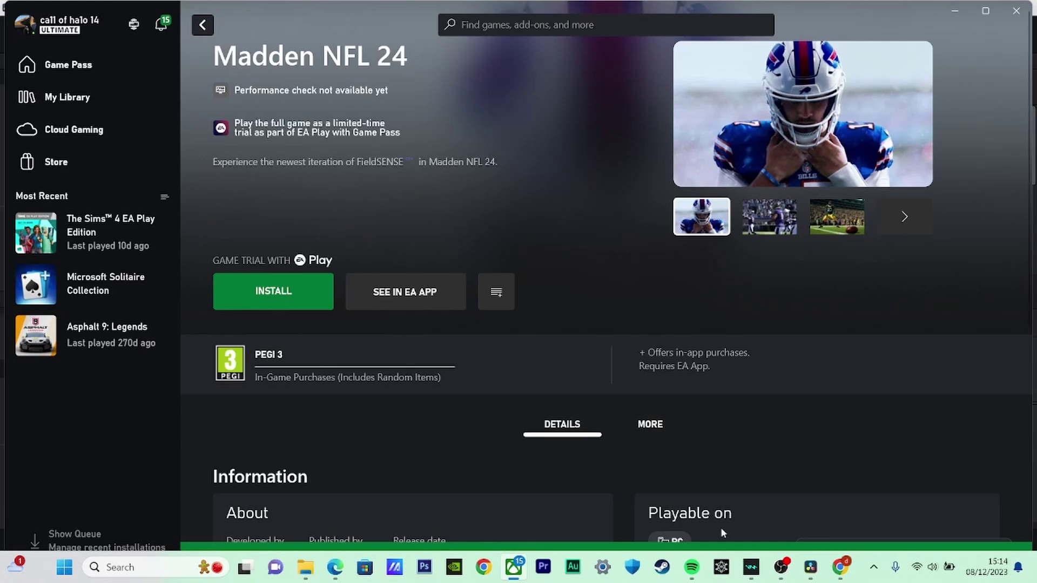
# Complete Voicemod's audio assistant to clear the error with Mic In (Elgato Wave:3) and Speakers (C-Media(R) Audio).
pyautogui.moveTo(750, 565)
pyautogui.click(752, 566)
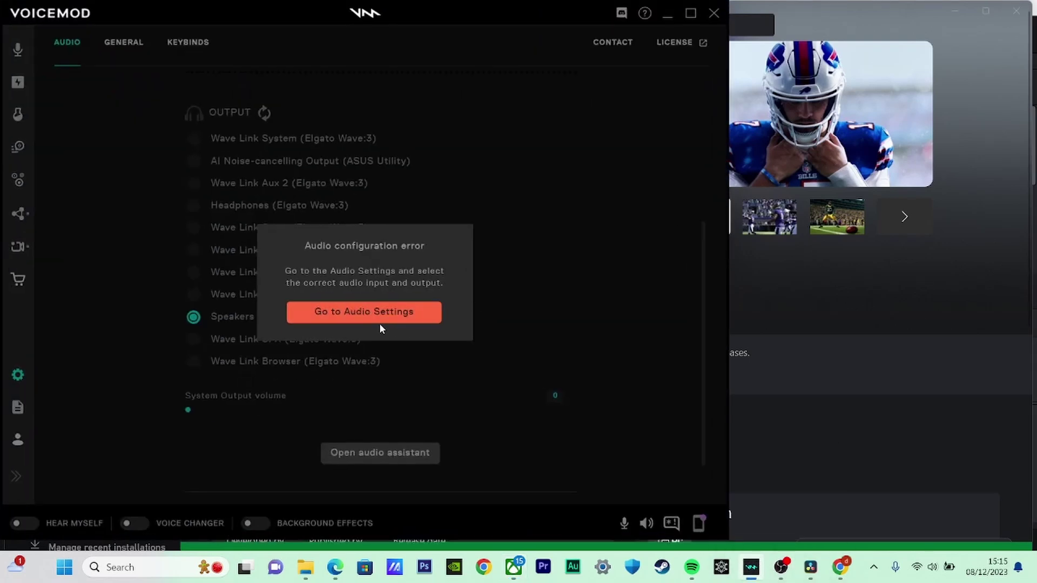
pyautogui.click(379, 323)
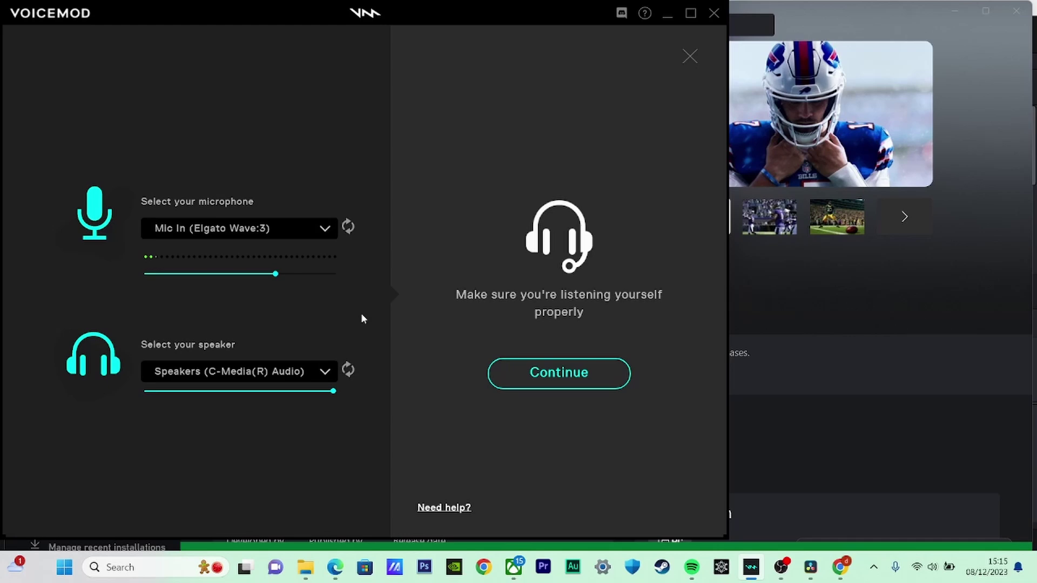
pyautogui.click(511, 388)
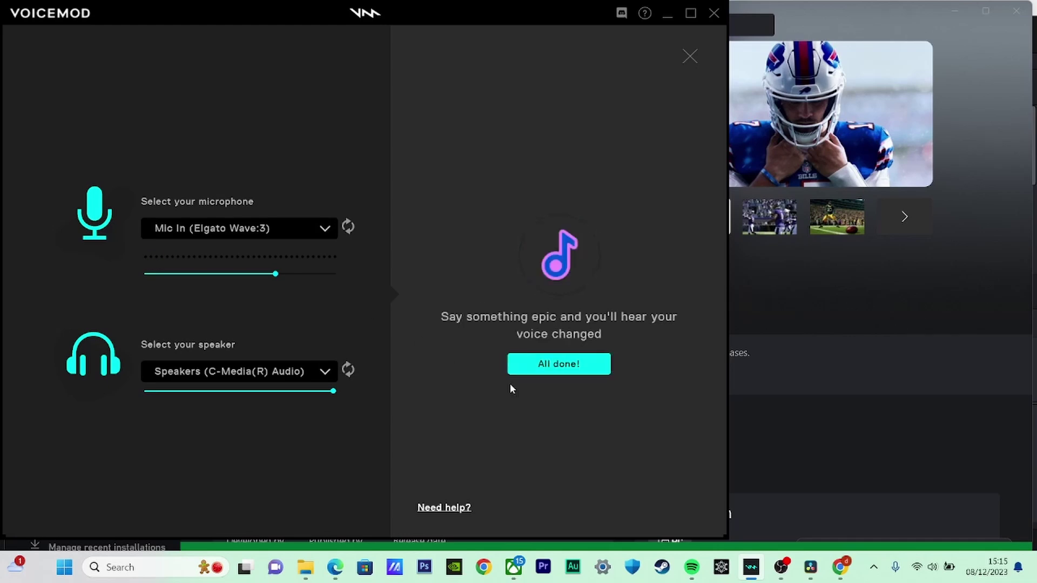
pyautogui.click(548, 365)
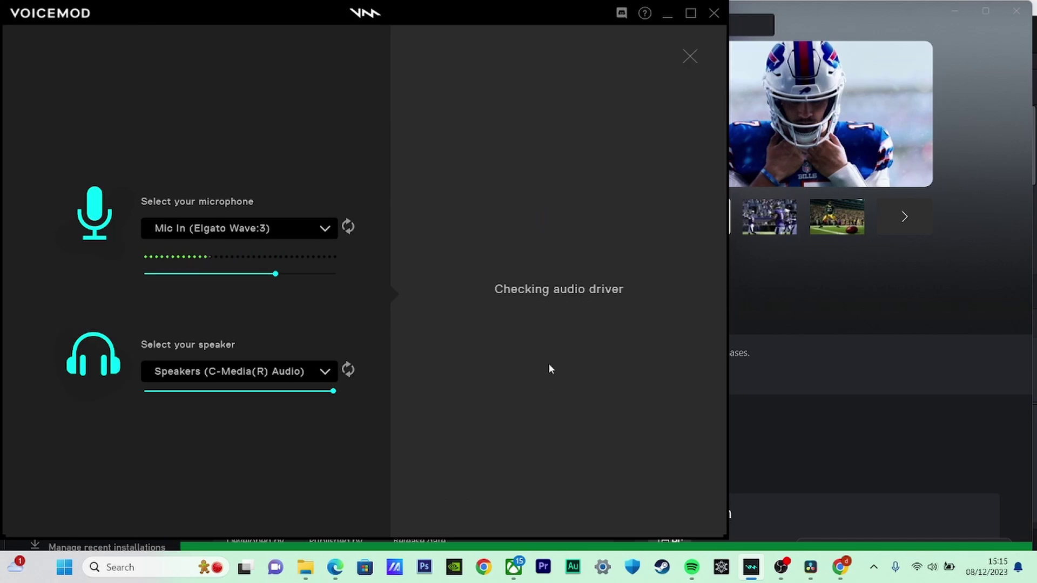
pyautogui.click(683, 57)
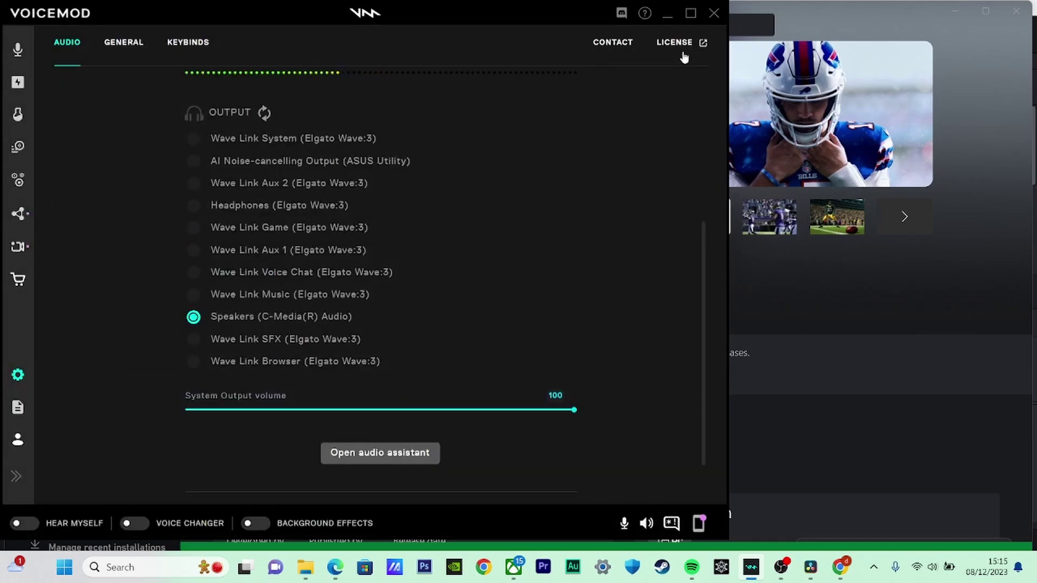
pyautogui.moveTo(699, 267); pyautogui.dragTo(744, 119)
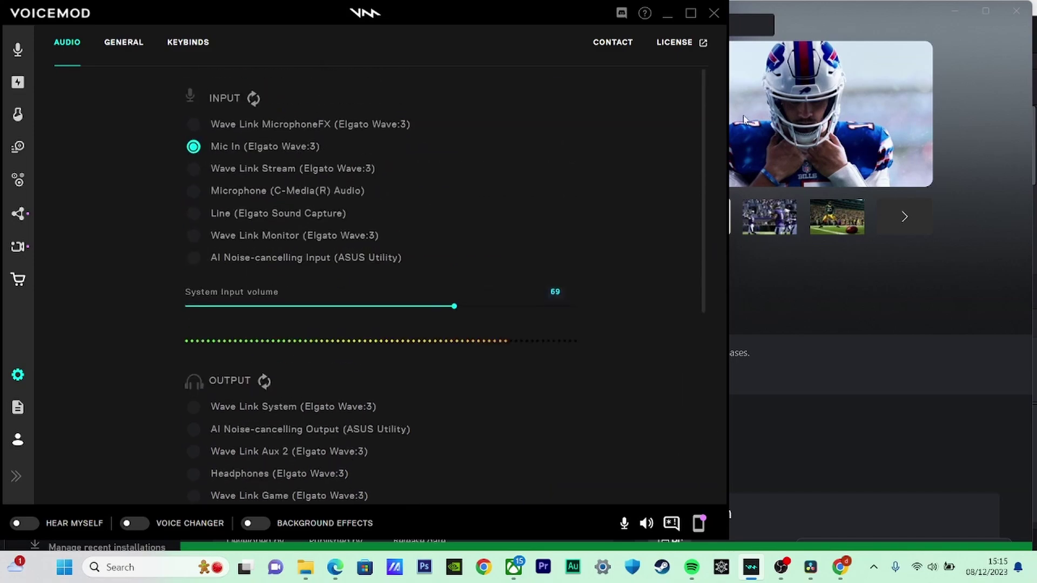
pyautogui.click(17, 52)
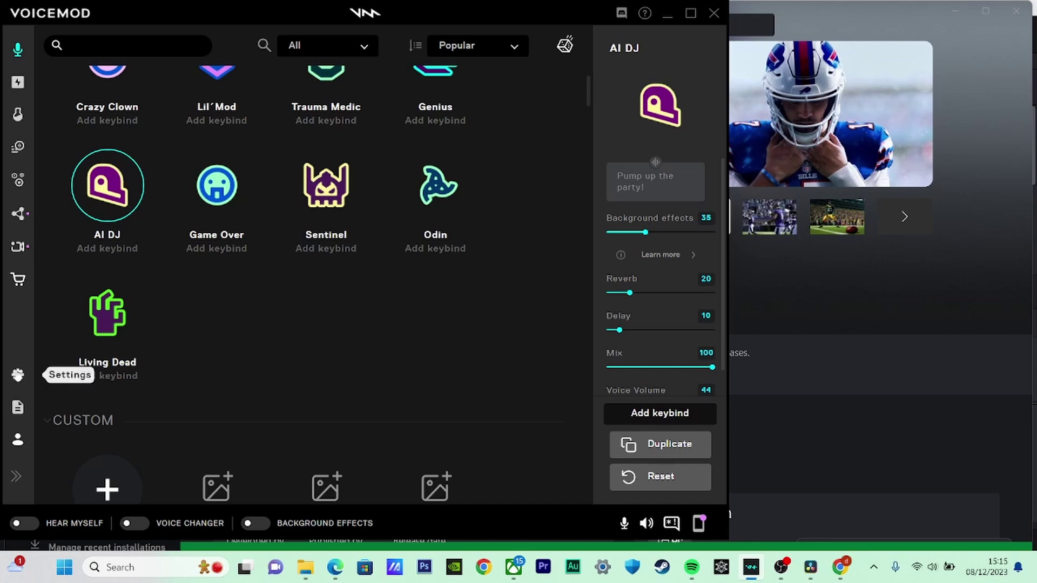
pyautogui.click(18, 374)
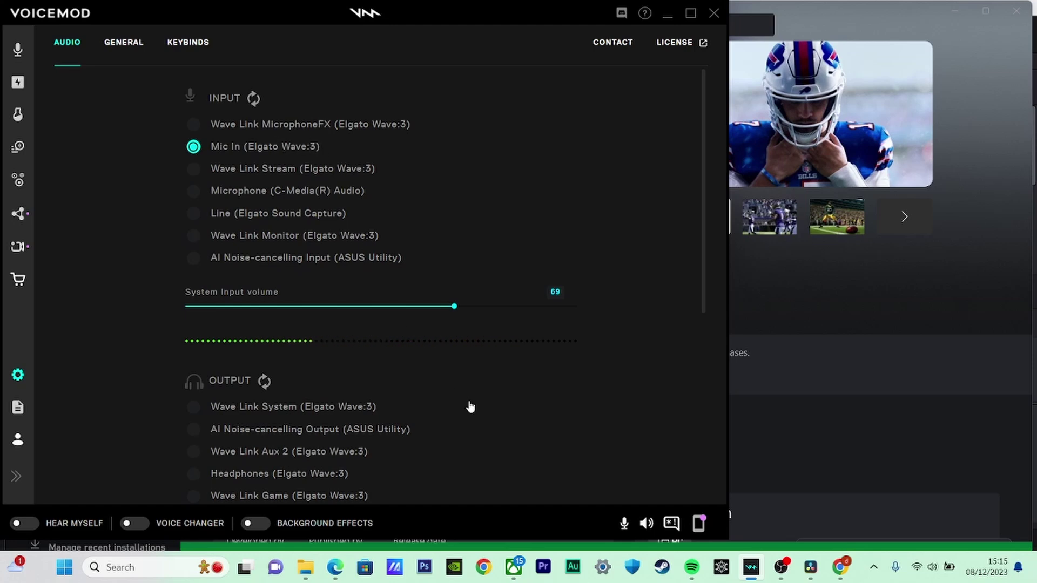
pyautogui.moveTo(701, 99); pyautogui.dragTo(701, 204)
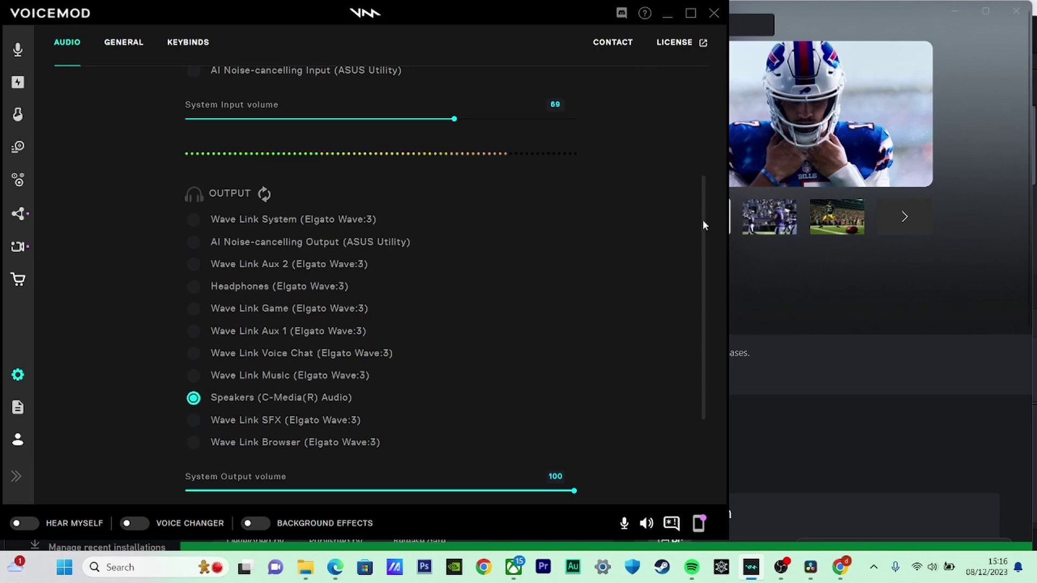
pyautogui.moveTo(703, 224); pyautogui.dragTo(721, 33)
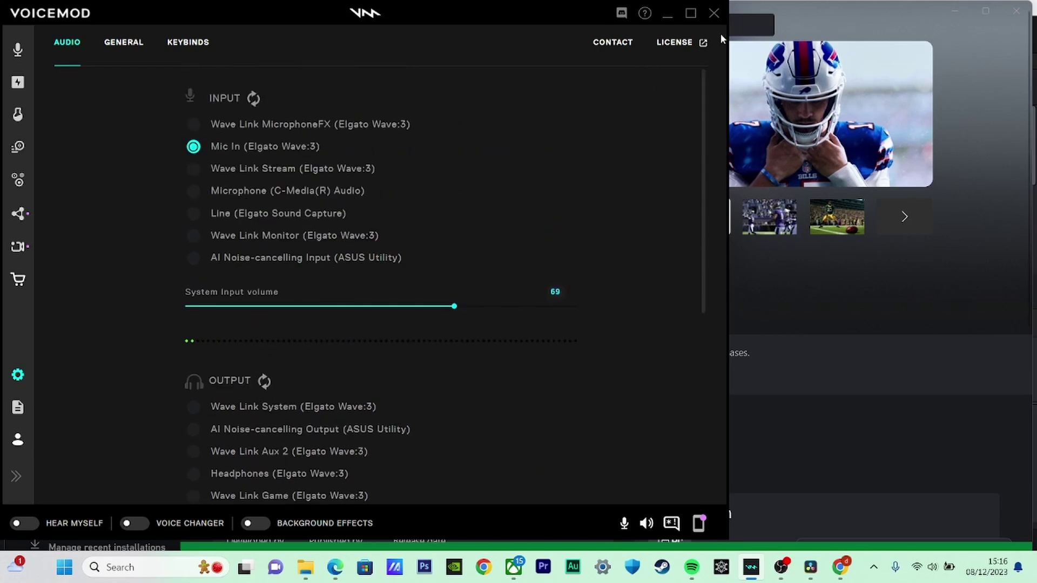
# Set the Xbox app's voice input to the Voicemod virtual microphone, leaving output on Default.
pyautogui.click(669, 22)
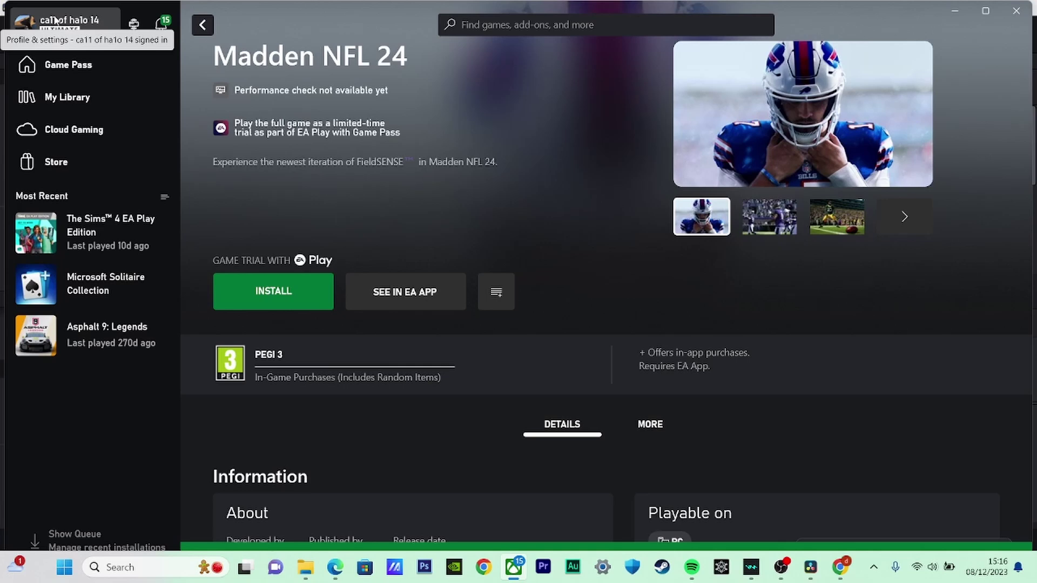
pyautogui.click(55, 21)
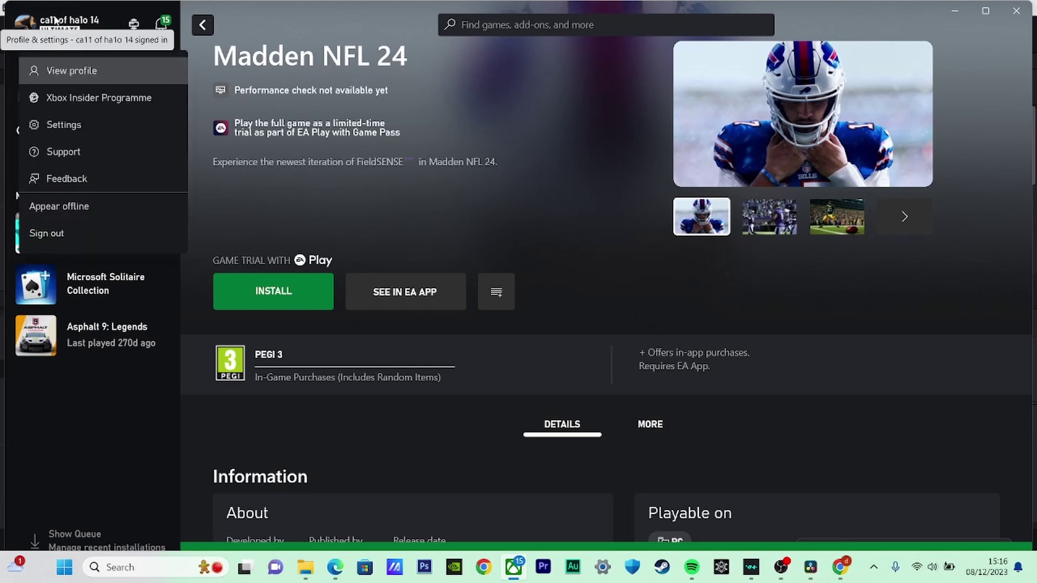
pyautogui.click(97, 122)
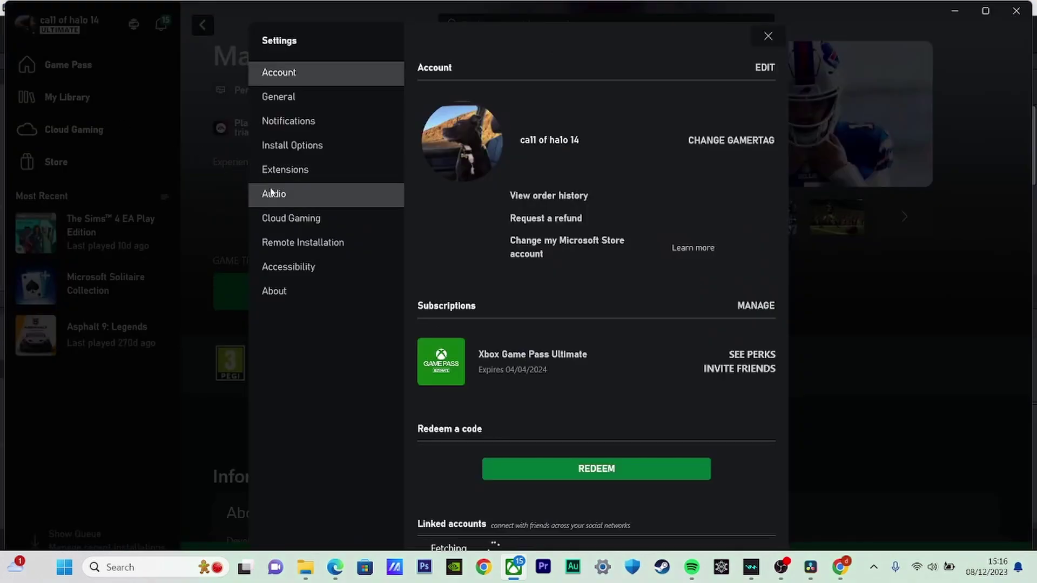
pyautogui.click(270, 193)
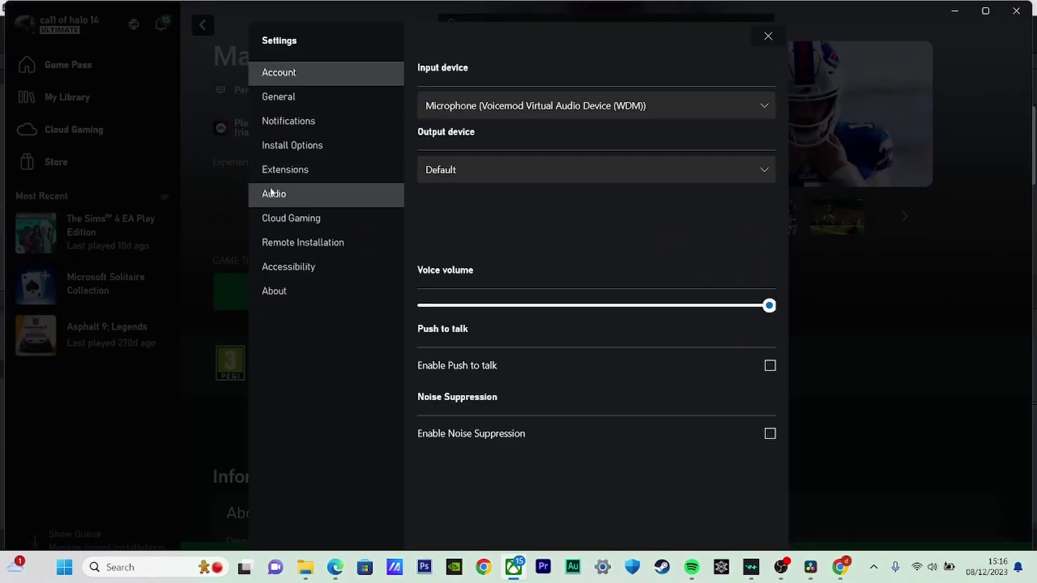
pyautogui.click(520, 117)
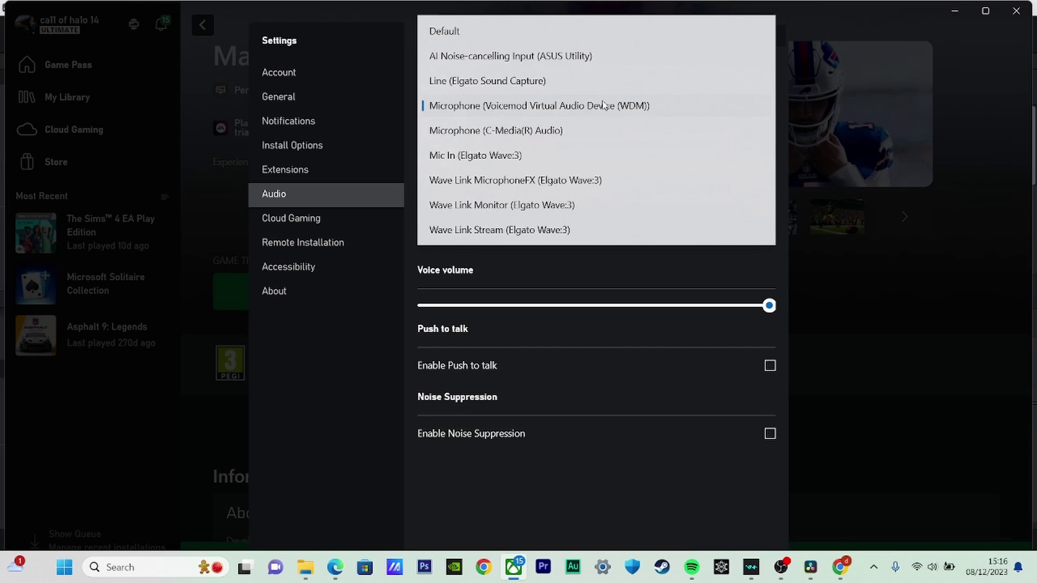
pyautogui.click(576, 115)
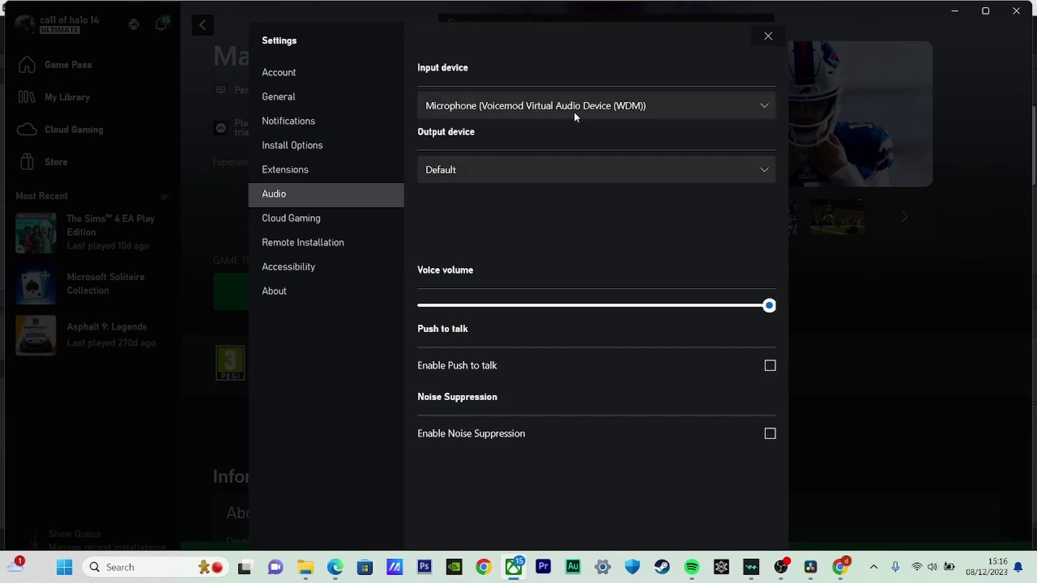
pyautogui.click(543, 175)
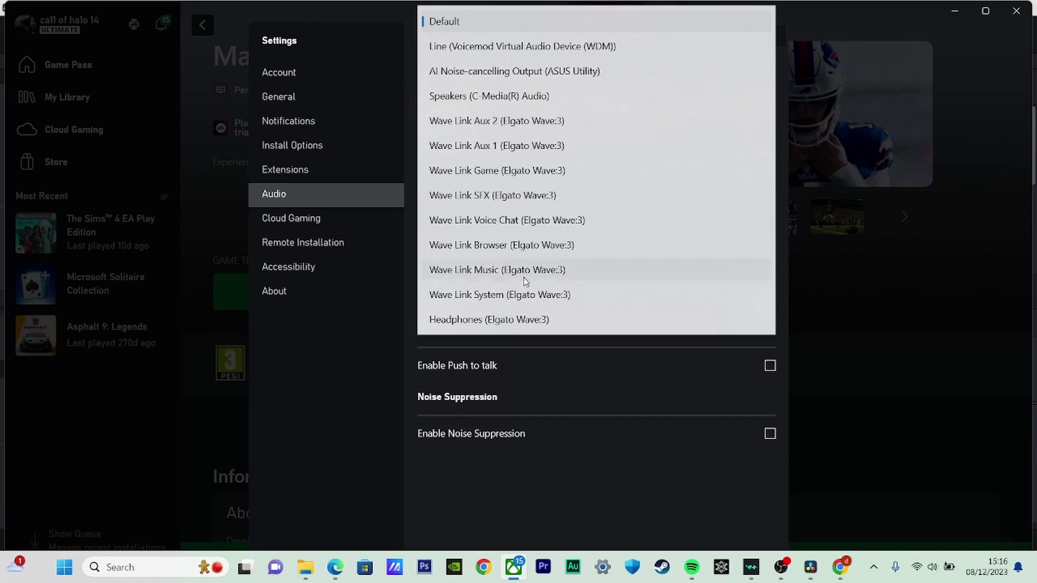
pyautogui.click(365, 338)
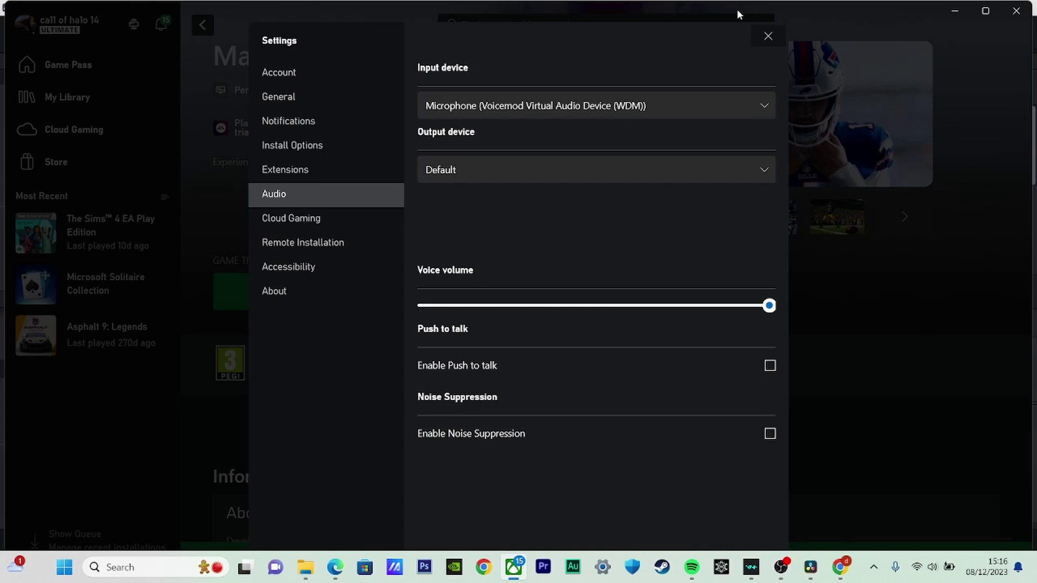
pyautogui.click(768, 38)
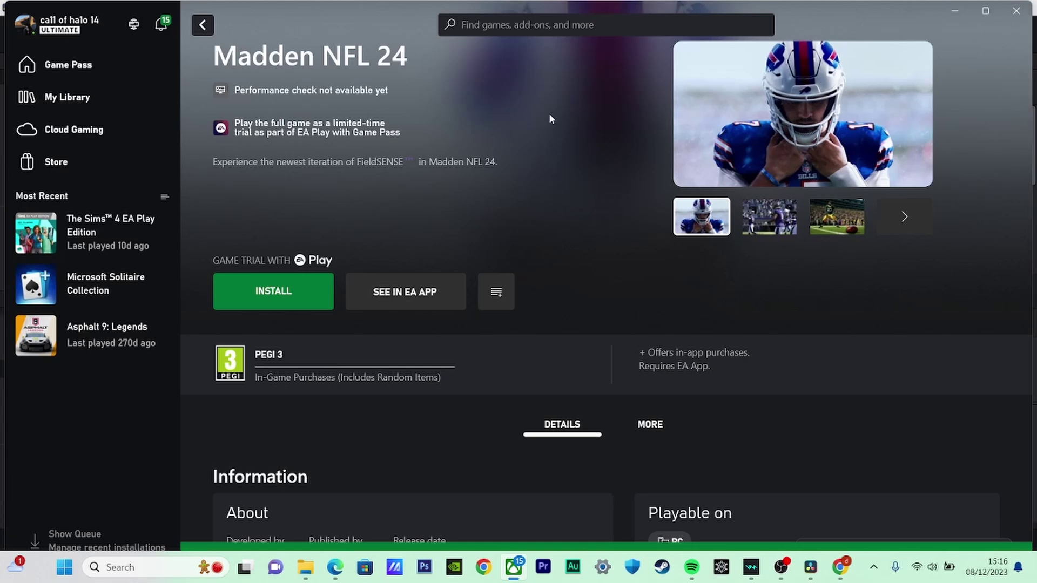
# Start a new voice party from the Xbox Game Bar Social widget.
pyautogui.press('super')
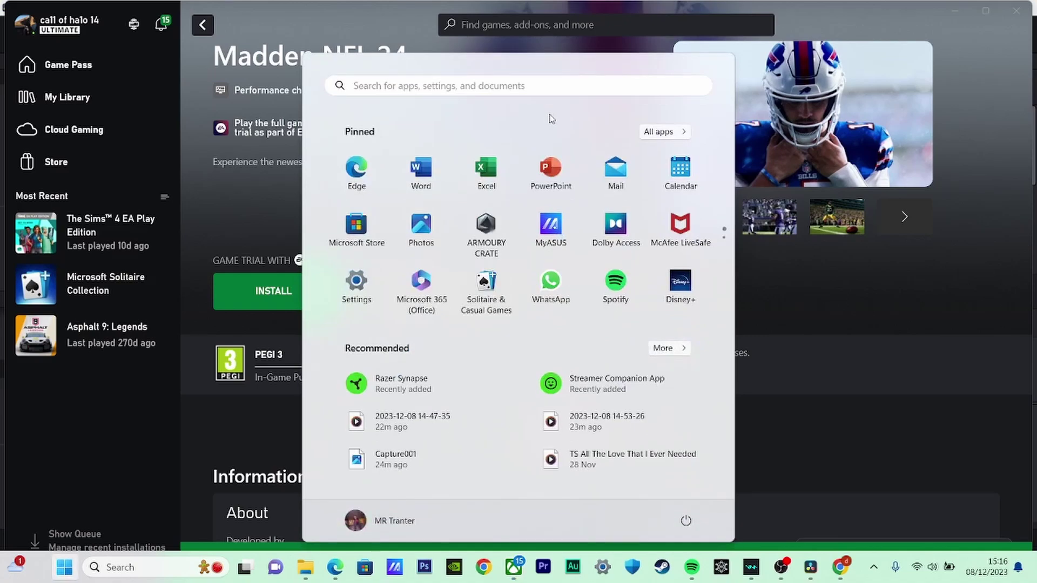
pyautogui.press('super+g')
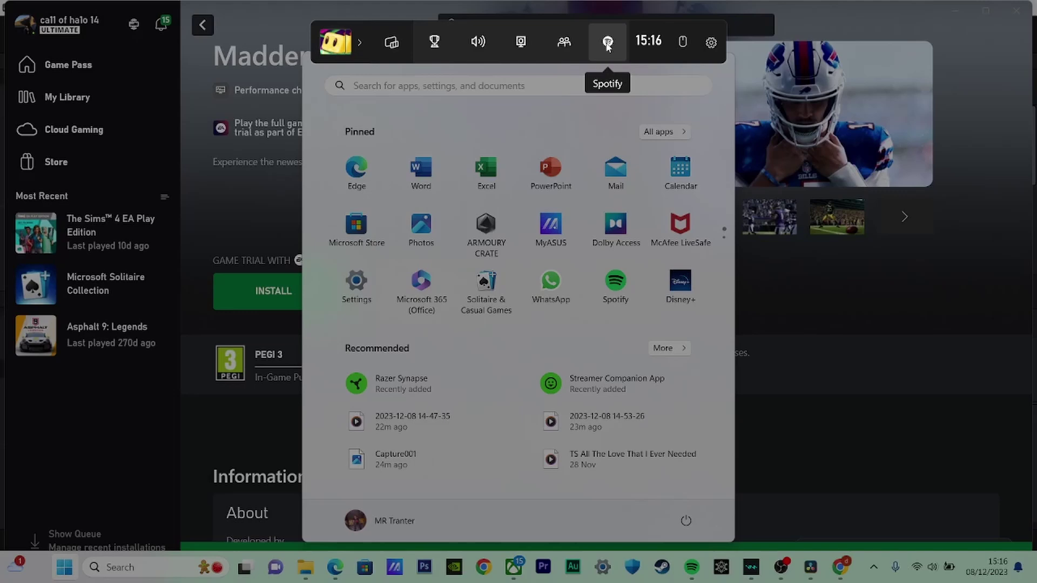
pyautogui.click(575, 38)
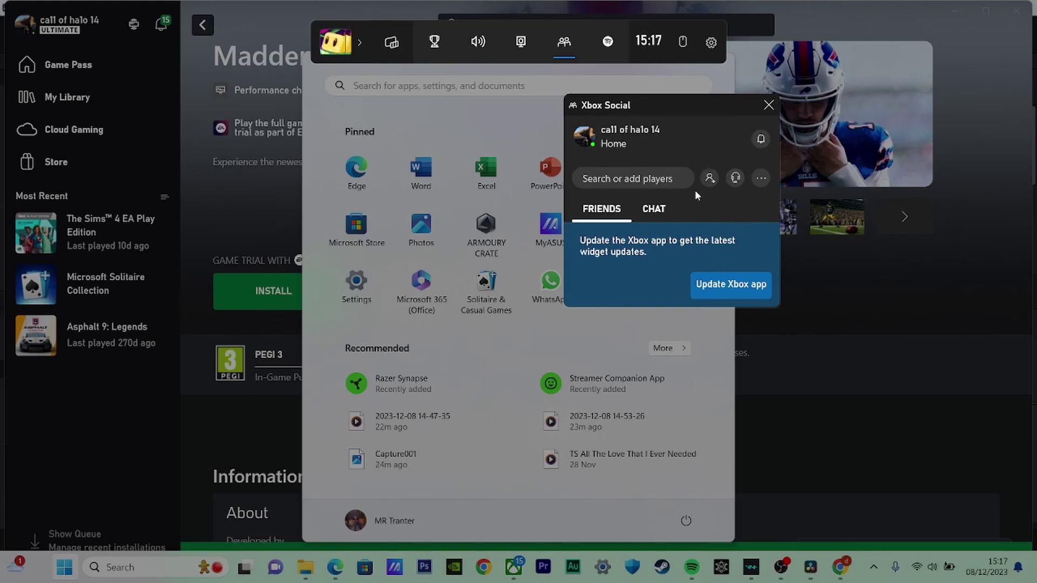
pyautogui.click(654, 208)
# Leave the voice party, dismiss the rating prompt, and close the Social widget and Game Bar.
pyautogui.click(734, 178)
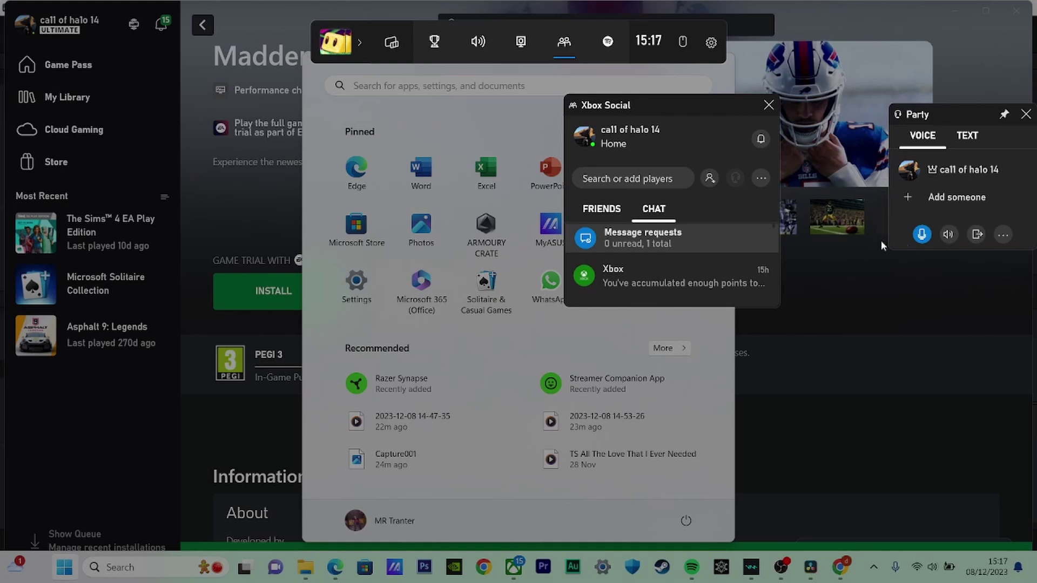
pyautogui.click(965, 237)
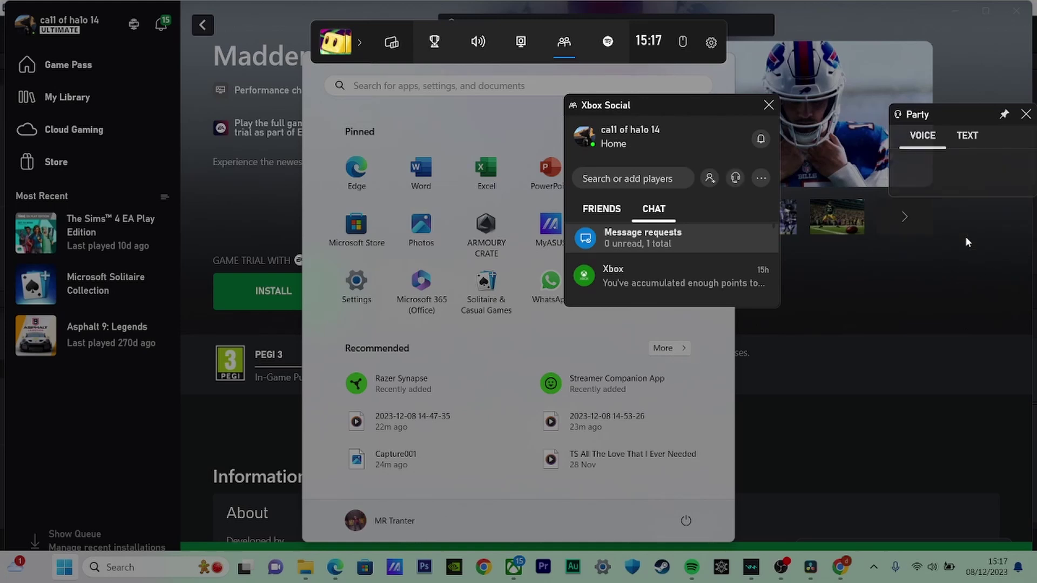
pyautogui.click(1025, 114)
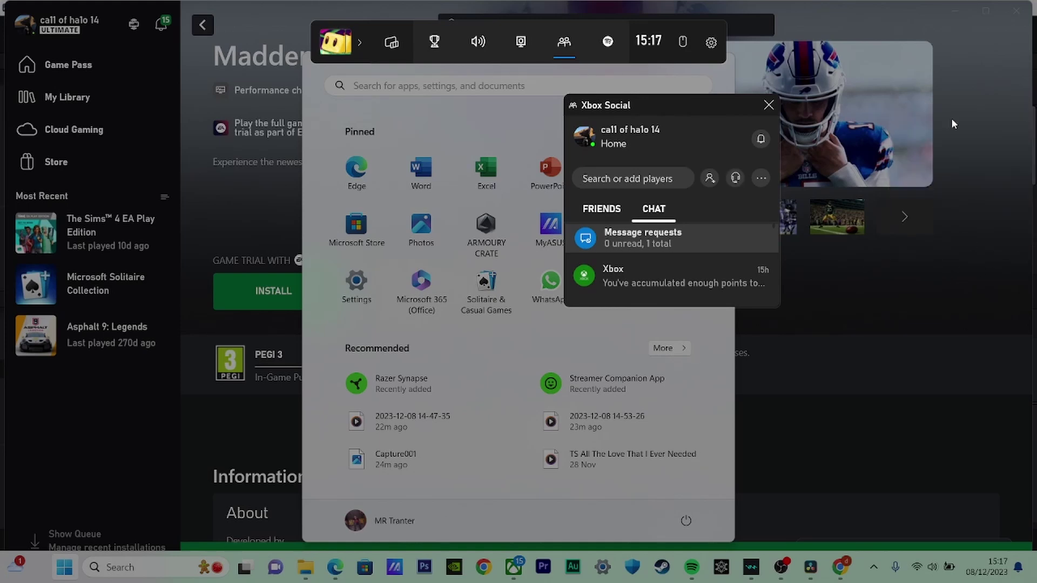
pyautogui.click(775, 106)
pyautogui.click(862, 14)
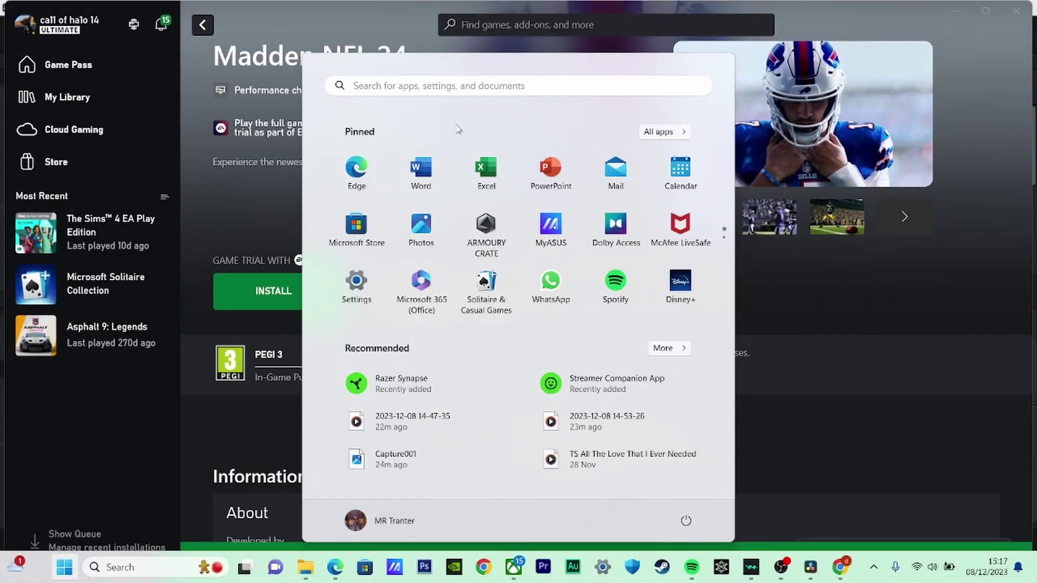
# Launch remote play to the console Xb from the Xbox app's consoles list.
pyautogui.click(240, 233)
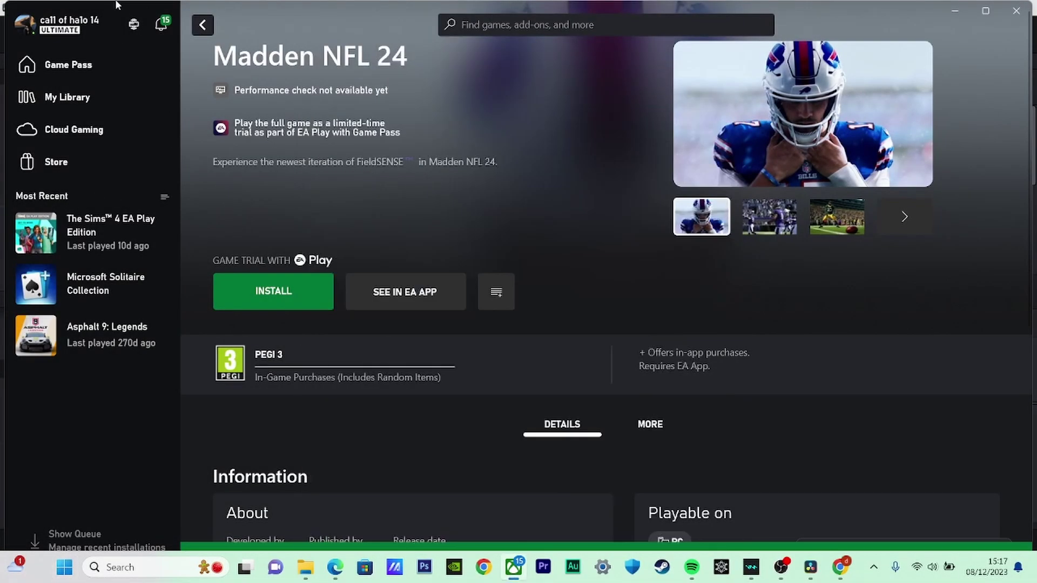
pyautogui.click(133, 24)
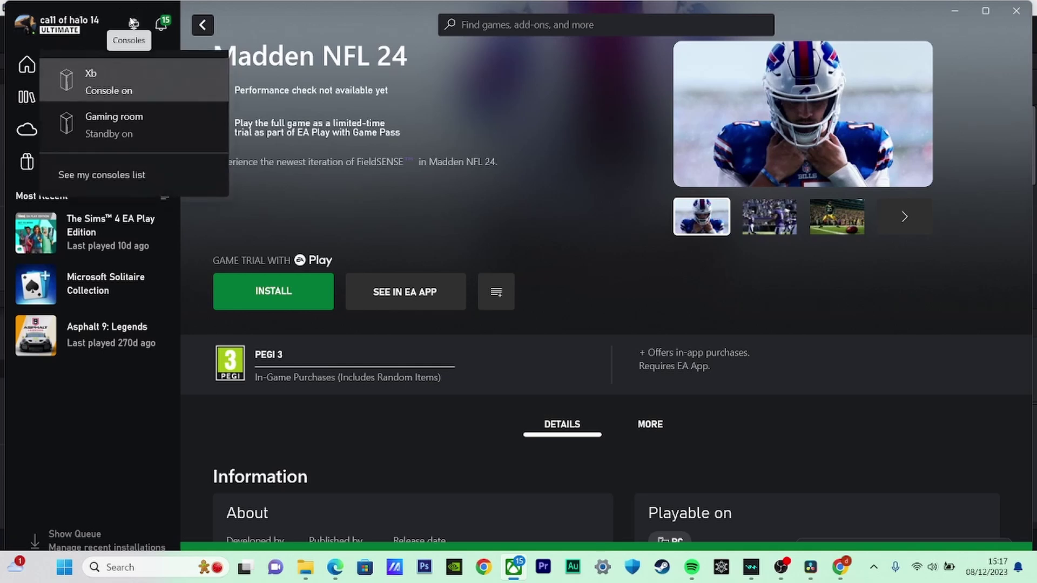
pyautogui.click(108, 91)
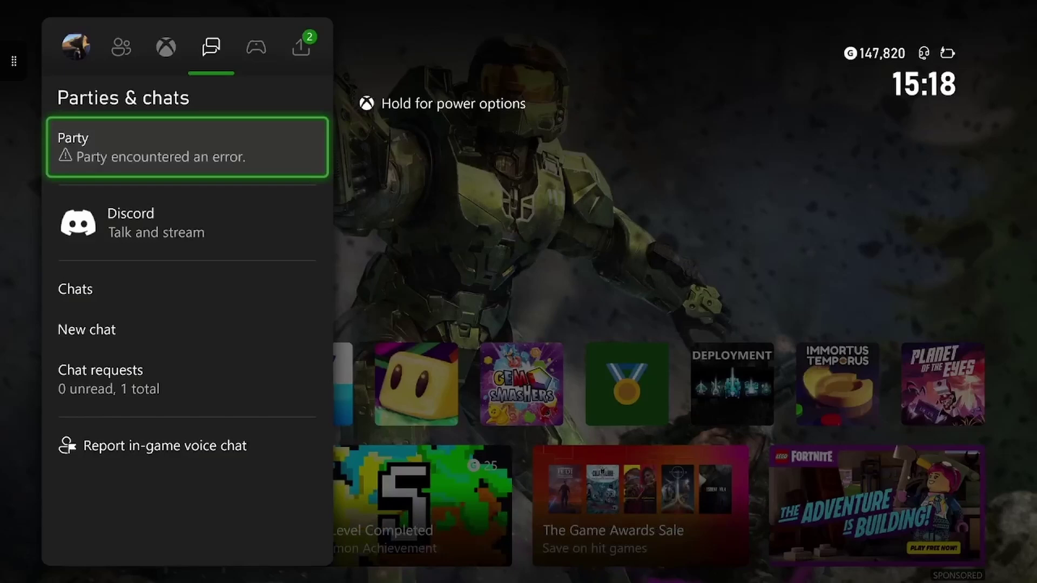
# Reach Parties & chats in the console guide, open Party, and choose Go back on the error.
pyautogui.press('Right')
pyautogui.press('Left')
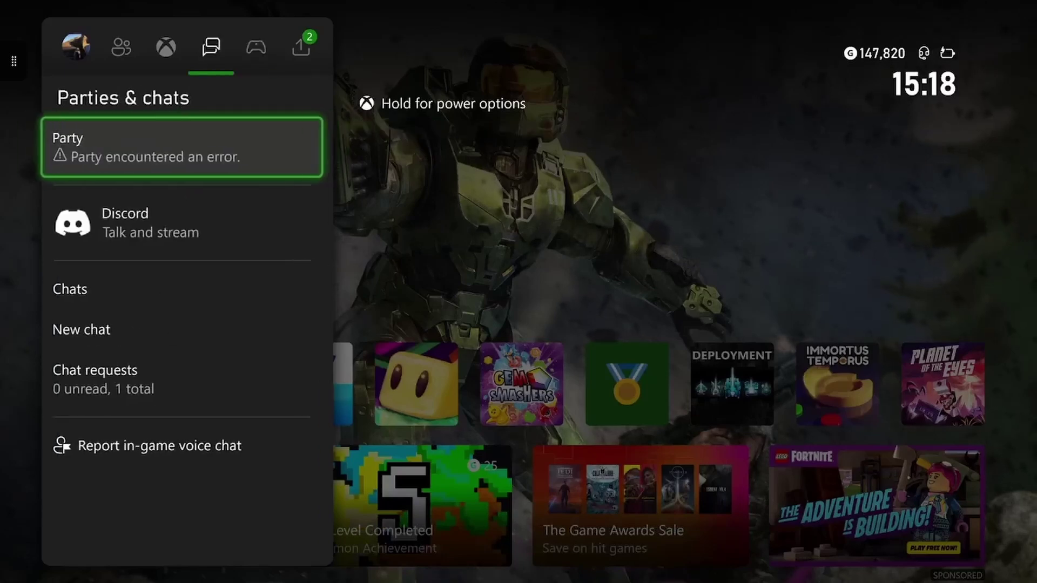
pyautogui.press('Right')
pyautogui.press('Left')
pyautogui.press('Right')
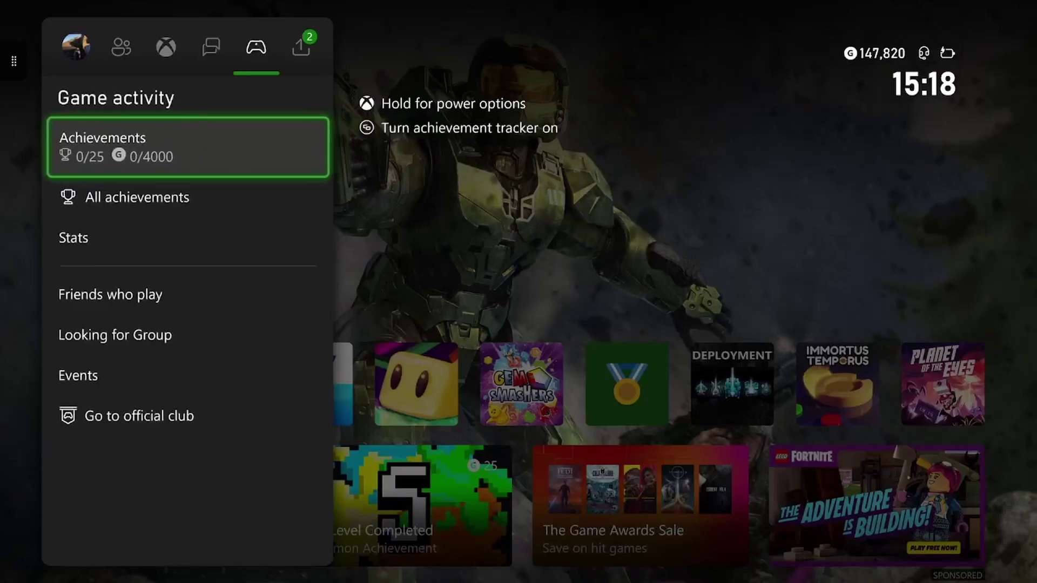
pyautogui.press('Left')
pyautogui.press('Left')
pyautogui.press('Right')
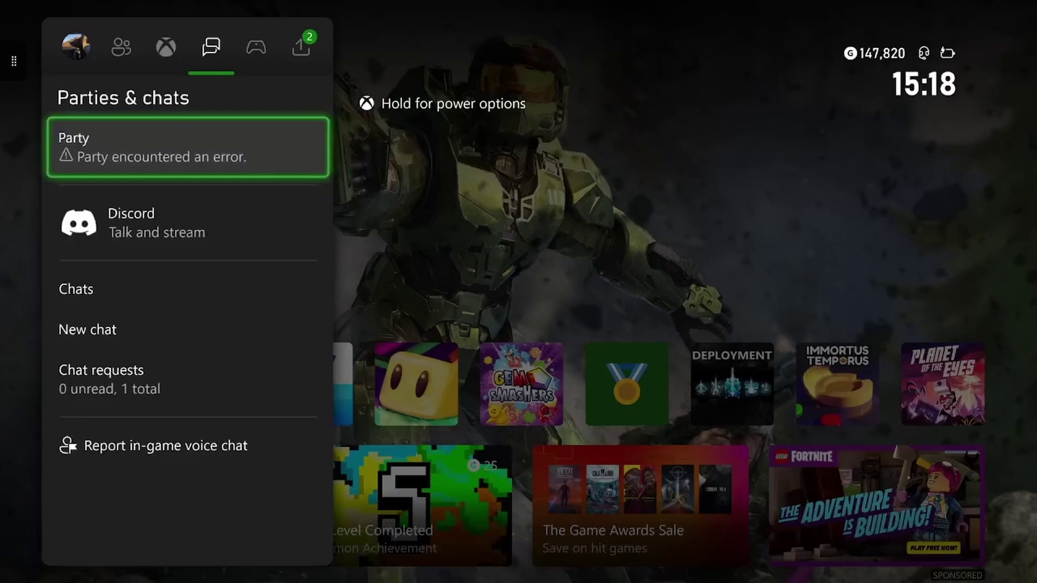
pyautogui.press('Return')
pyautogui.press('Down')
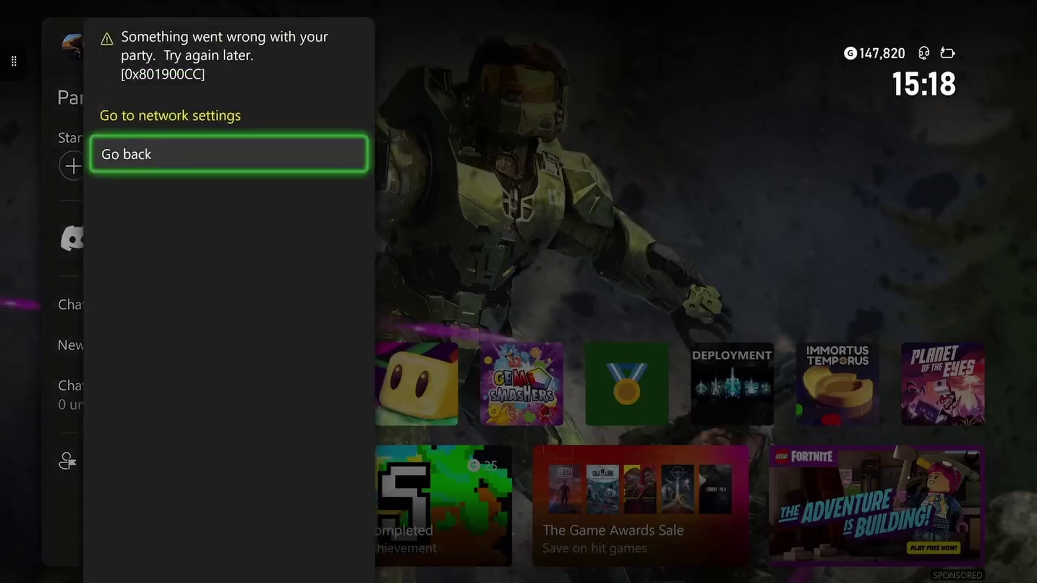
pyautogui.press('Return')
pyautogui.press('Return')
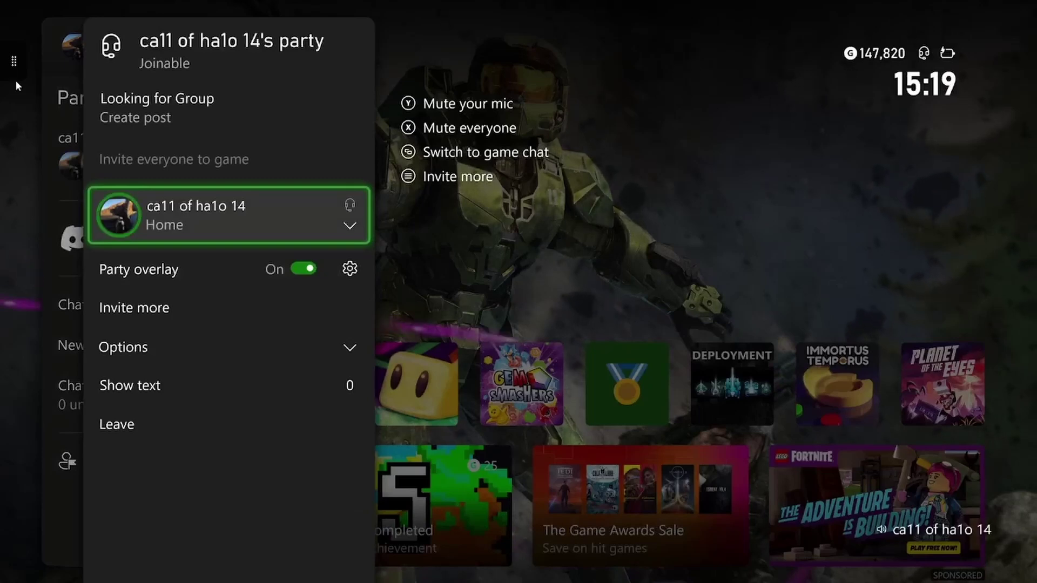
# Disconnect the remote play session from the console and confirm.
pyautogui.click(20, 61)
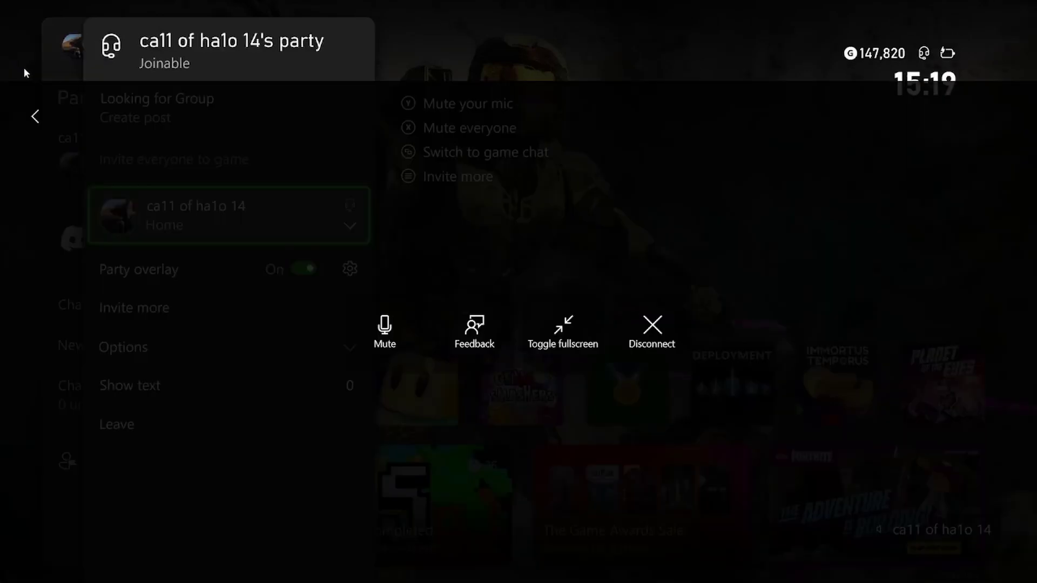
pyautogui.click(653, 340)
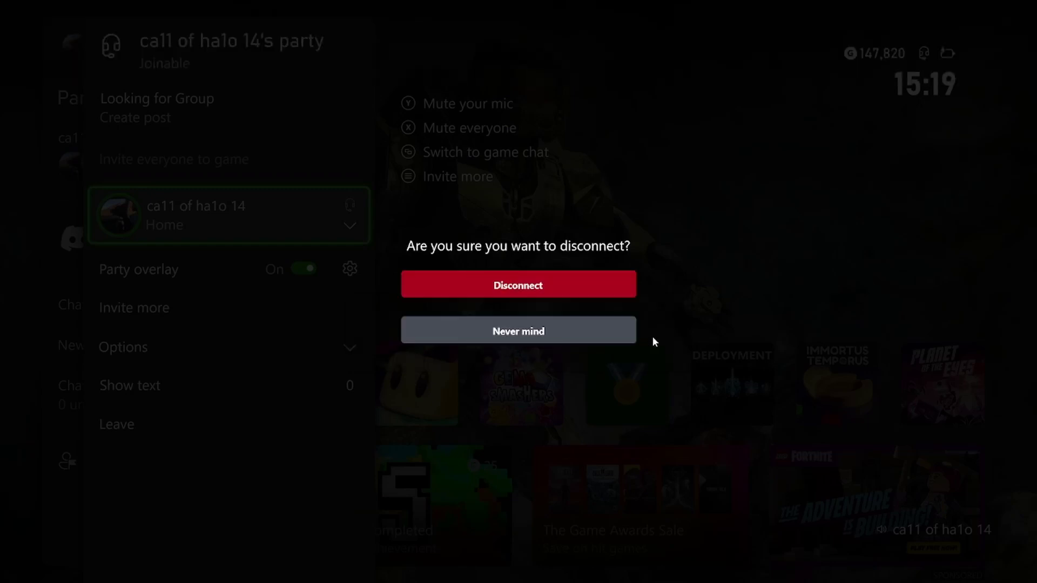
pyautogui.click(532, 287)
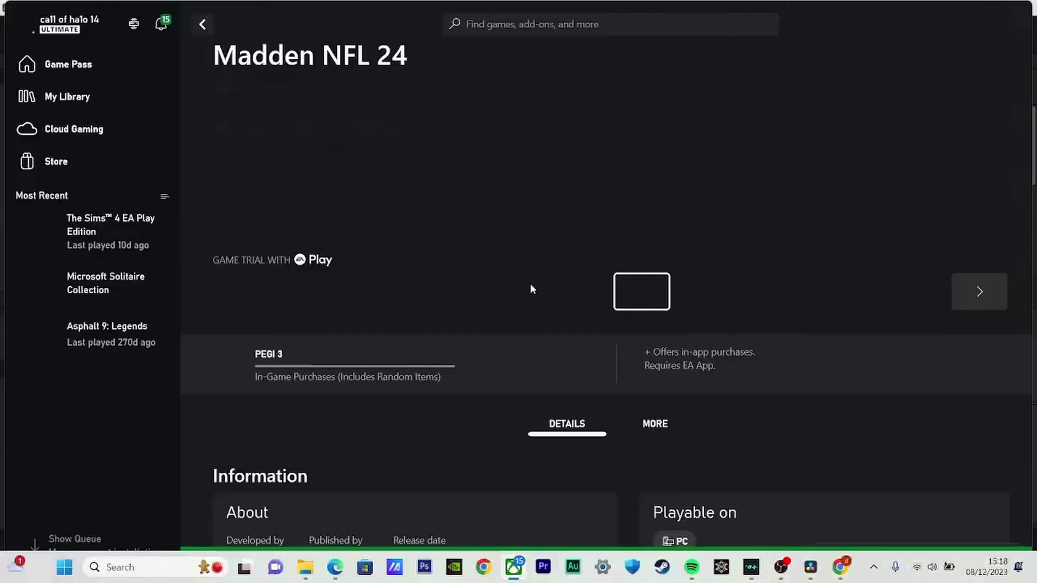